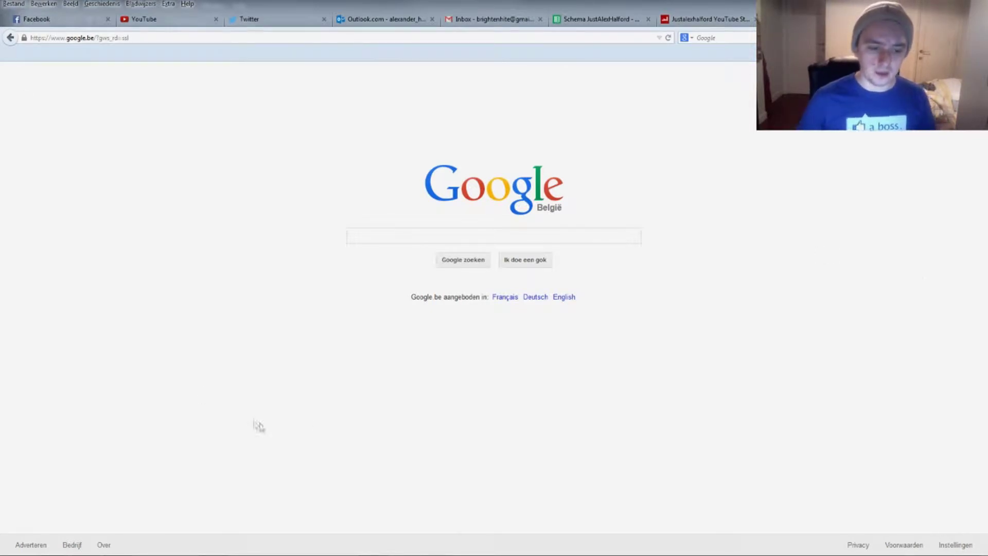
Step: Search Google for dafont, open dafont.com and browse its handwritten font results
click(425, 233)
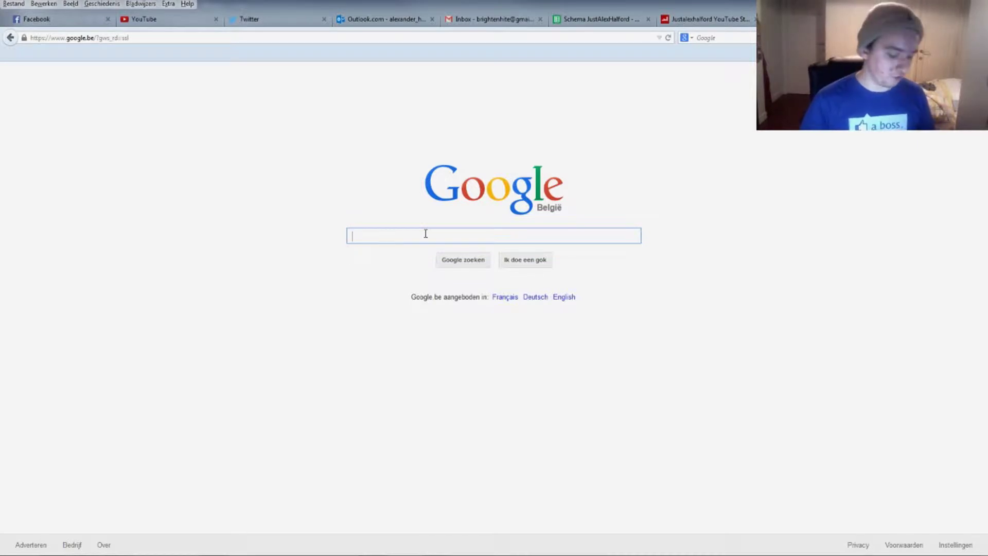
text(dafont co)
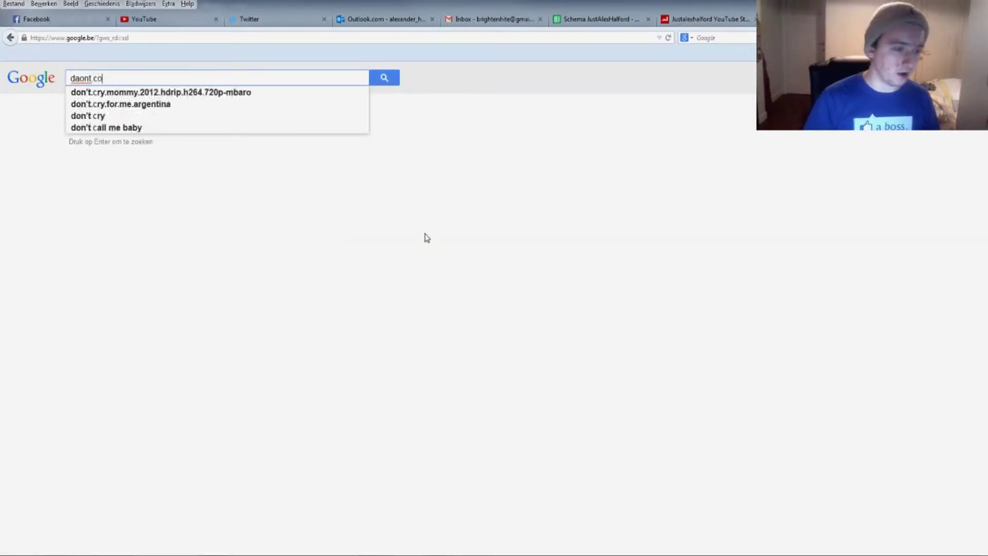
click(86, 215)
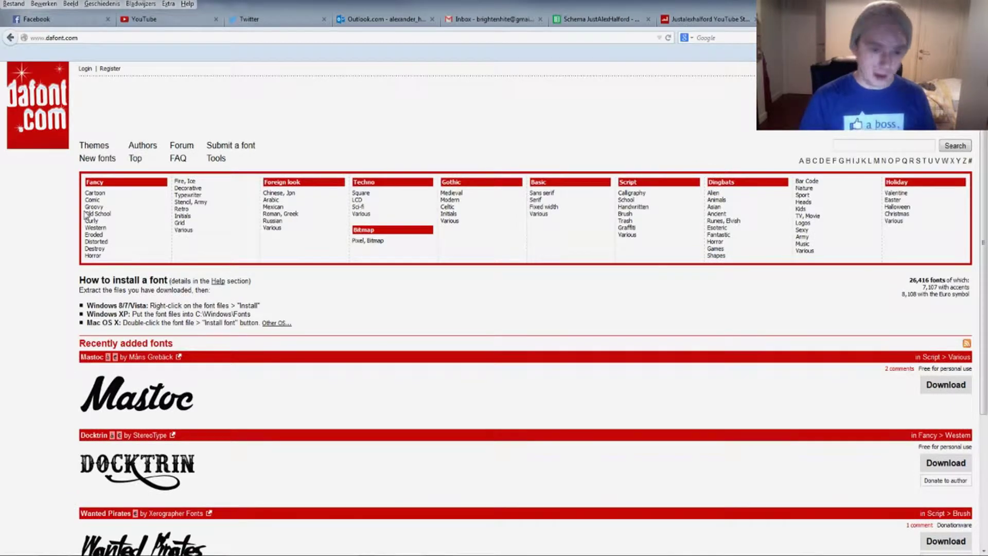
scroll(86, 215, down, 3)
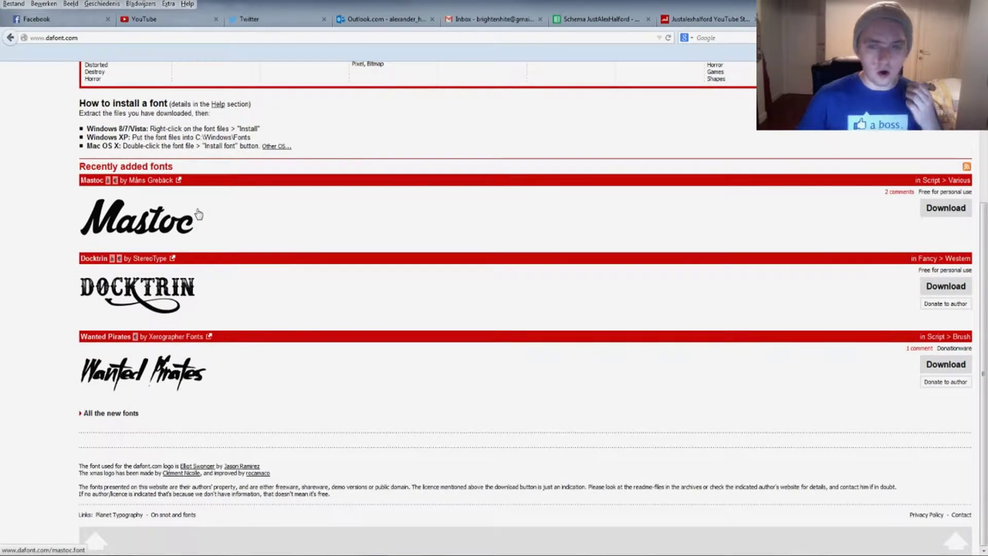
scroll(198, 213, up, 2)
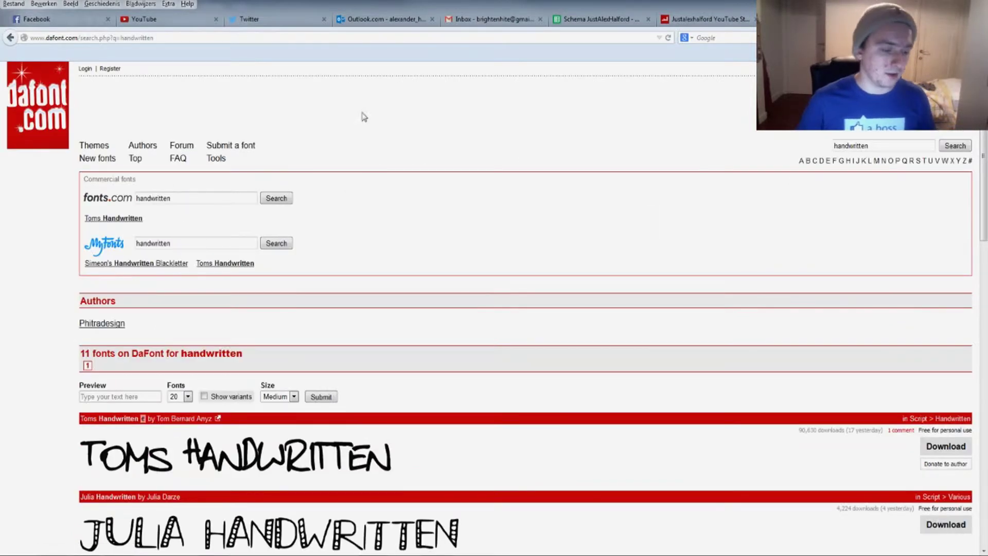
scroll(340, 114, down, 10)
Step: Preview the handwritten fonts with the custom text 'JustAlexHalford'
scroll(185, 196, up, 4)
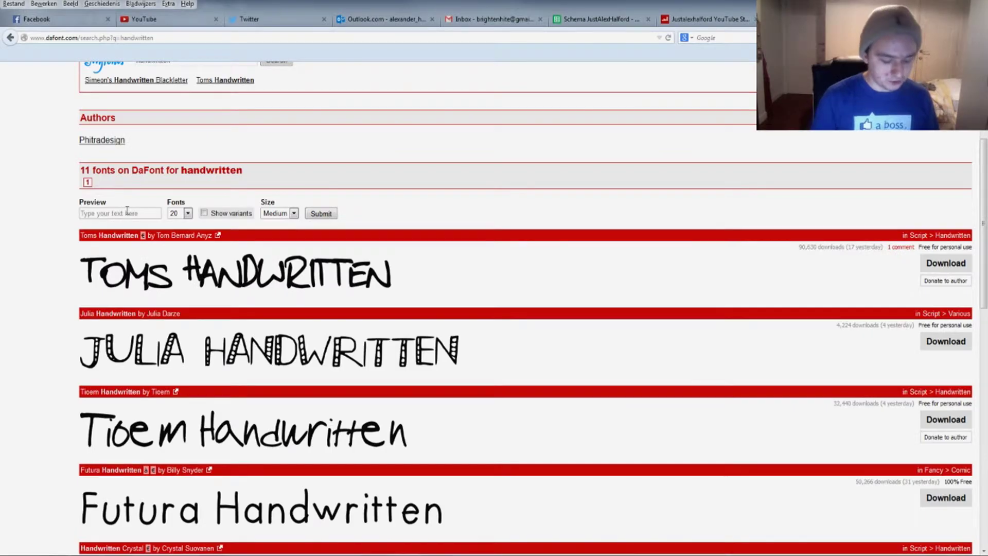
click(371, 285)
text(JustAlexHalford)
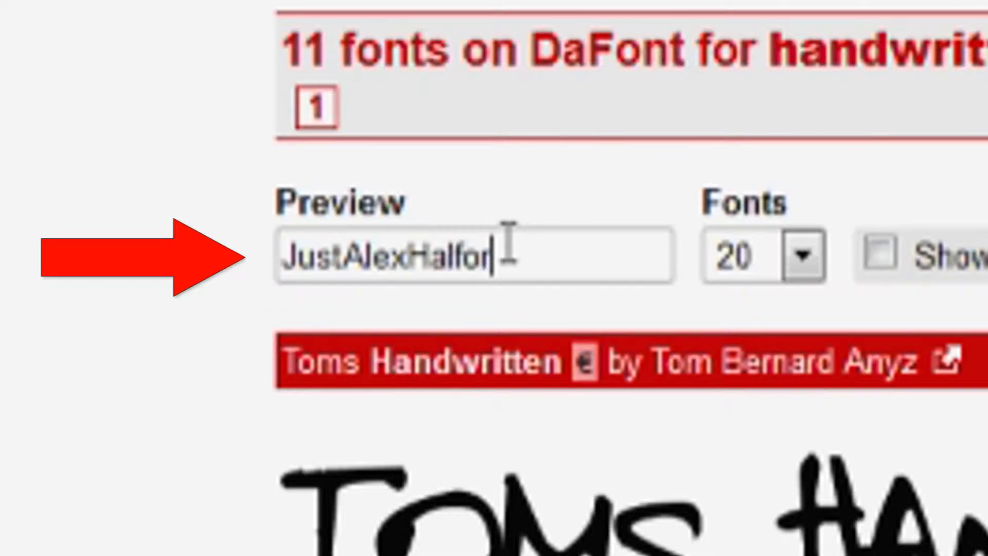
key(Return)
Step: Download Phitradesign Handwritten and open phitradesign_handwritten.zip with WinRAR
scroll(317, 275, down, 4)
scroll(317, 275, down, 4)
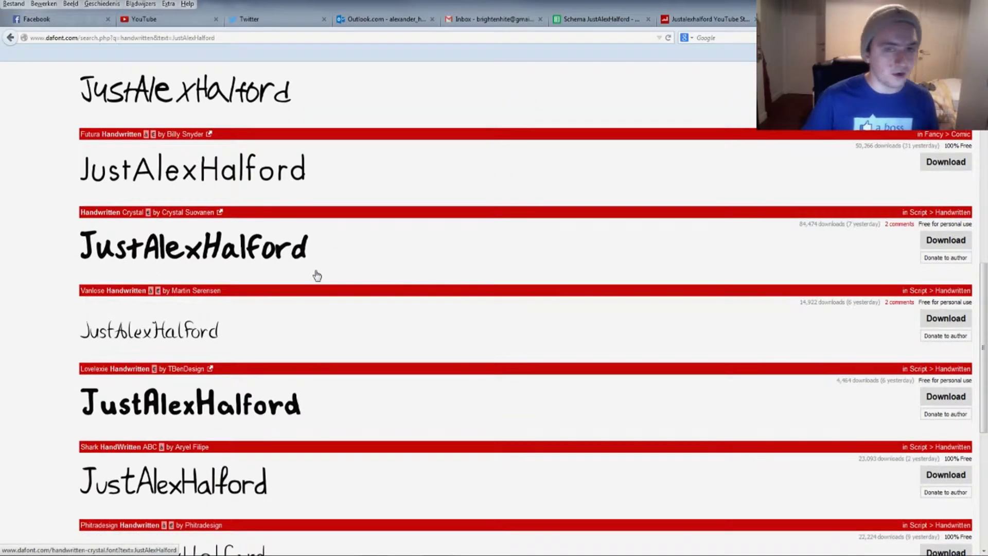
scroll(315, 269, down, 1)
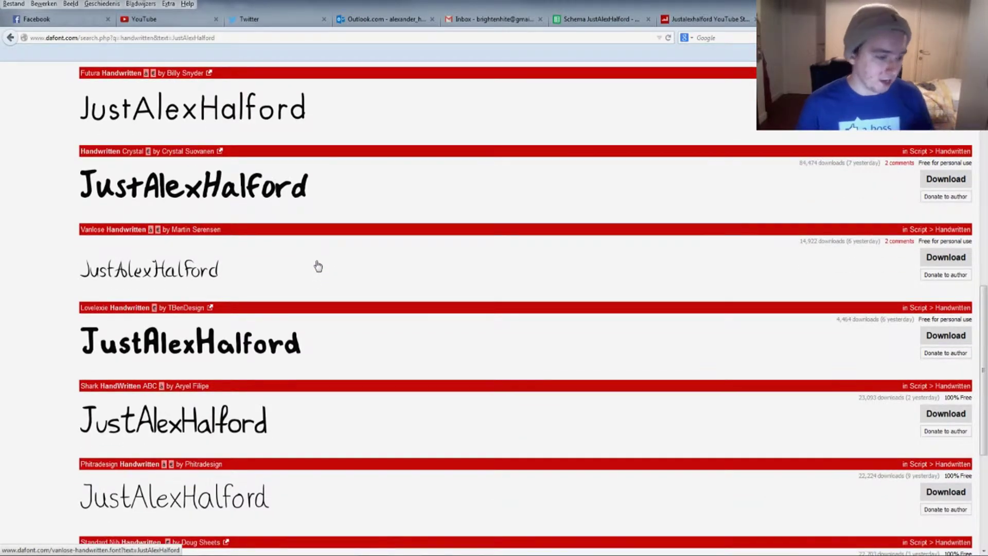
scroll(318, 266, down, 3)
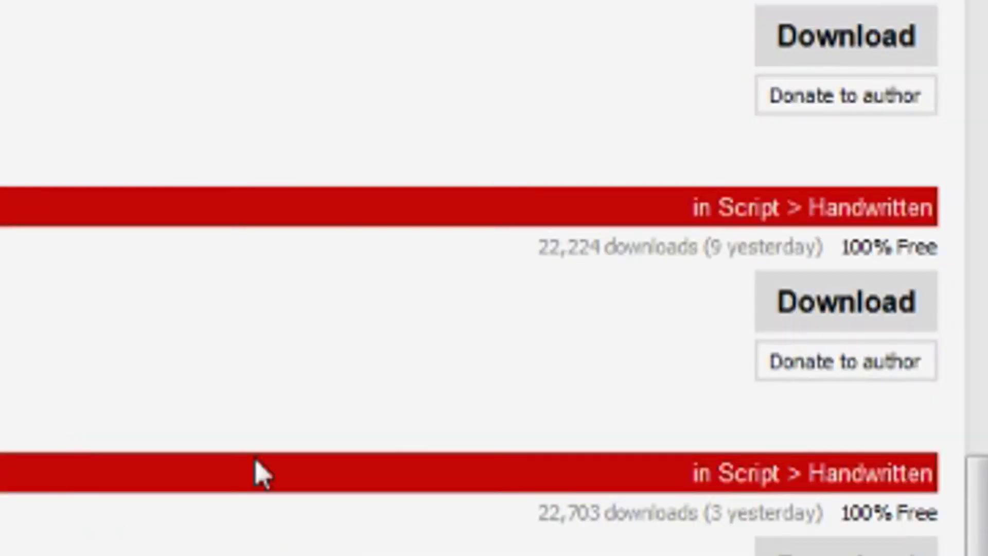
click(939, 309)
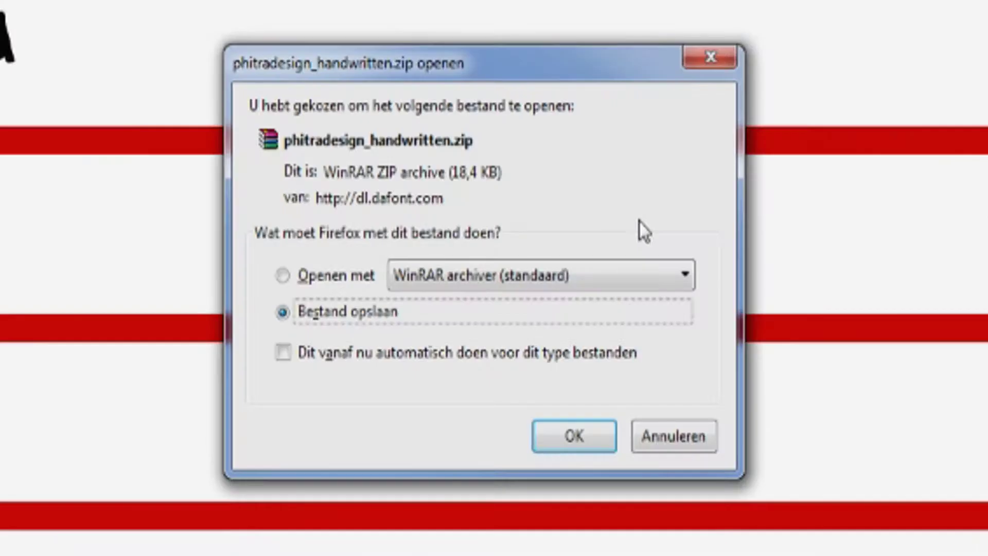
click(337, 277)
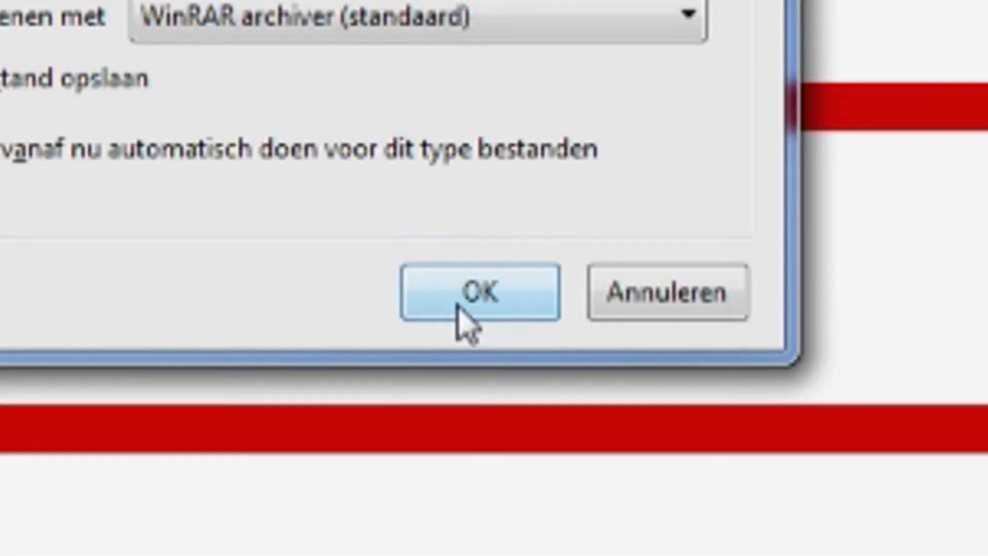
click(557, 329)
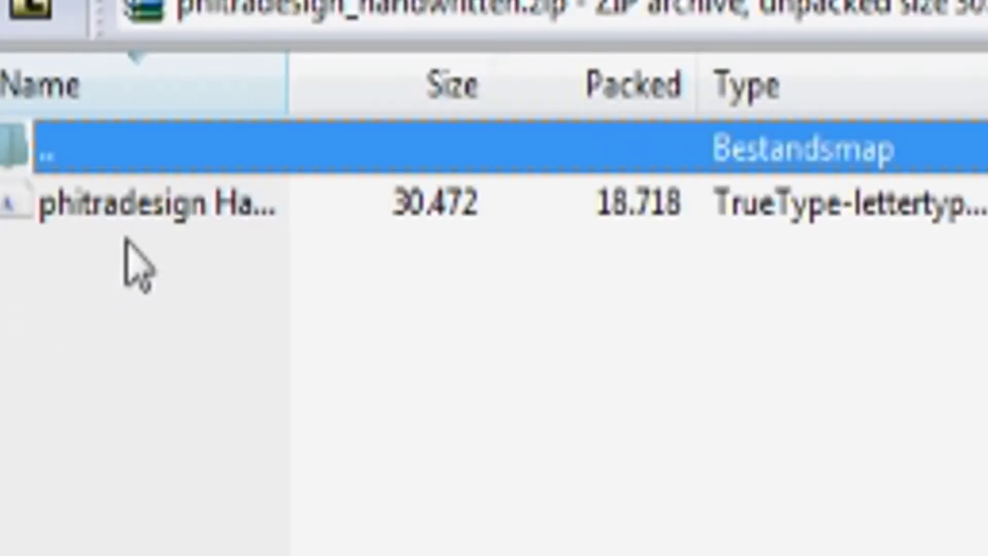
Step: Open the phitradesign Handwritten Thin .ttf from the archive and reposition its preview window
double_click(145, 216)
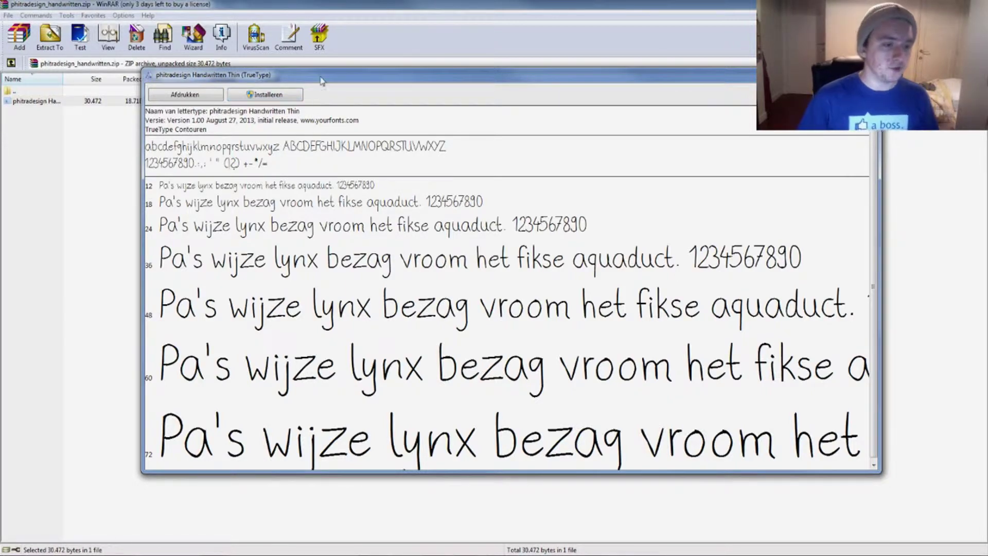
drag(320, 77, 317, 71)
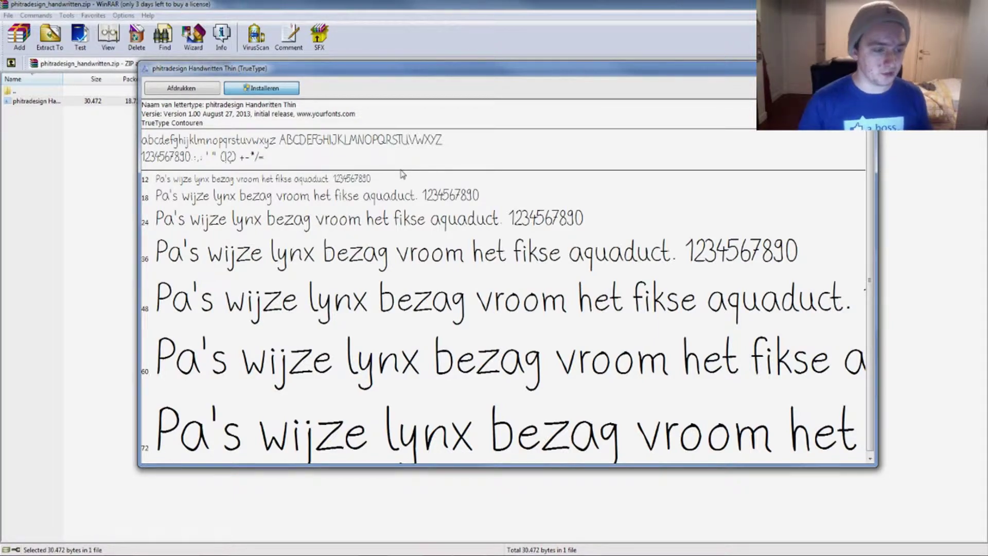
Step: Install the phitradesign Handwritten Thin font from the Font Viewer
click(261, 88)
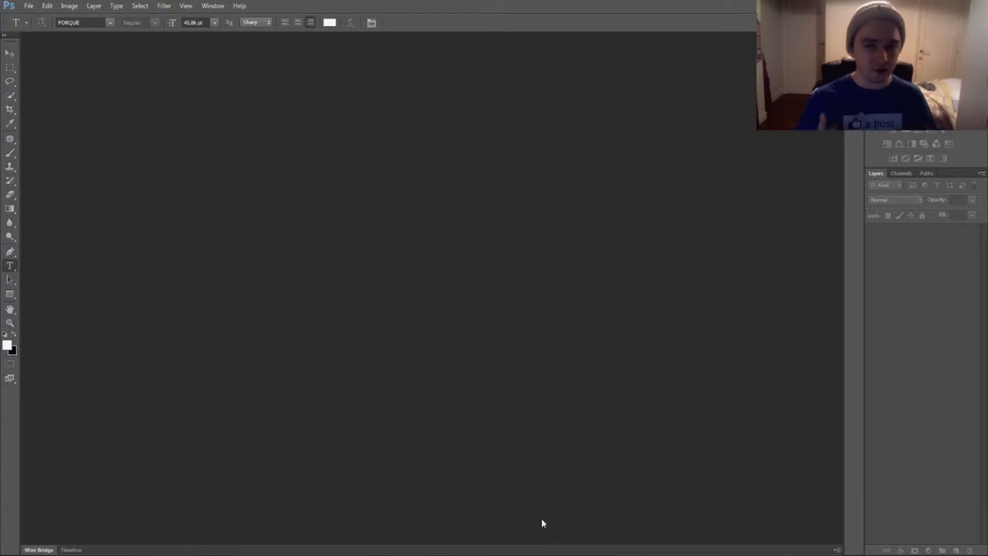
Step: Create a new Photoshop document sized 1920 × 1080 pixels
click(29, 5)
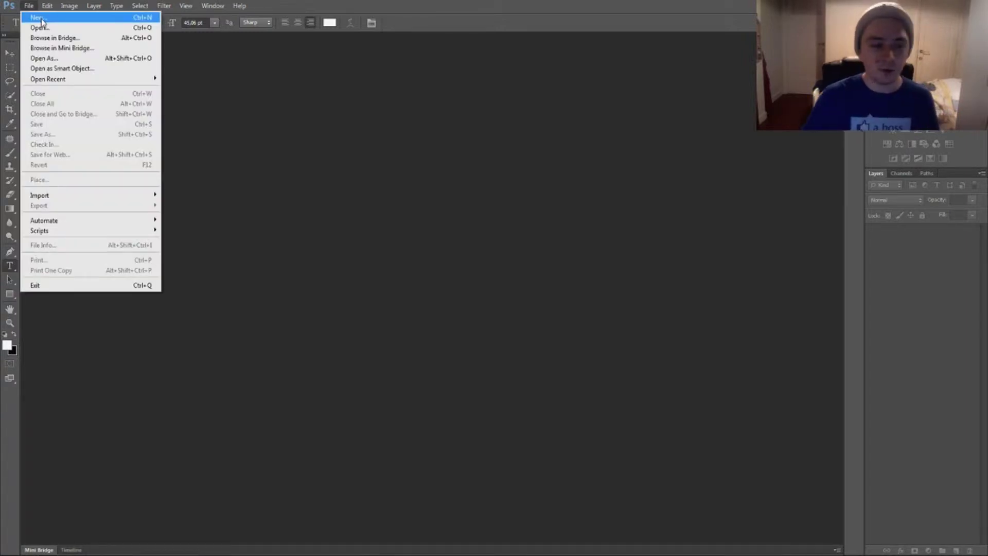
click(41, 19)
text(1920)
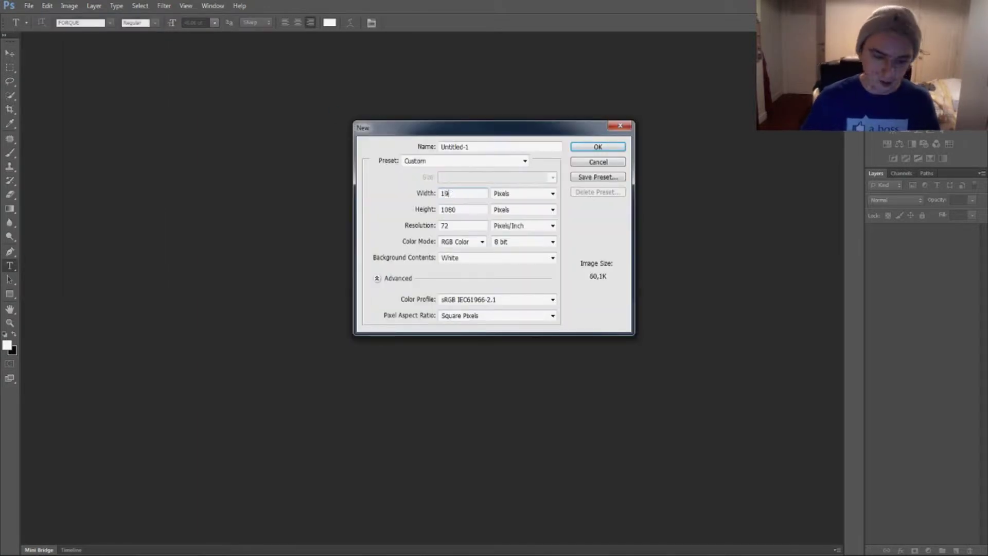
key(Tab)
text(1080)
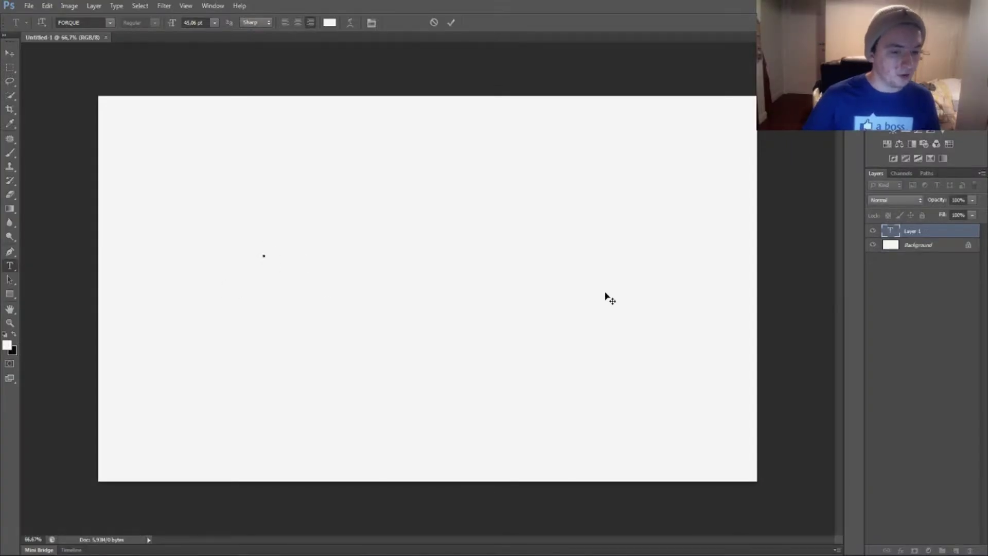
Step: Type 'test' and set its text size to 472 pt
text(test)
key(ctrl+a)
click(195, 22)
text(472)
key(Return)
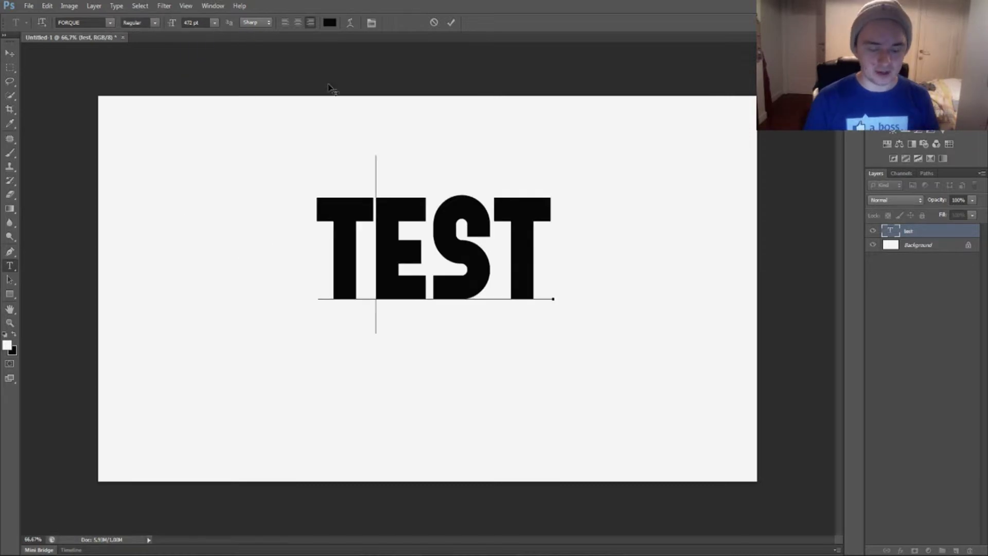
Step: Apply the phitradesign Handwritten Thin font to the text
click(92, 23)
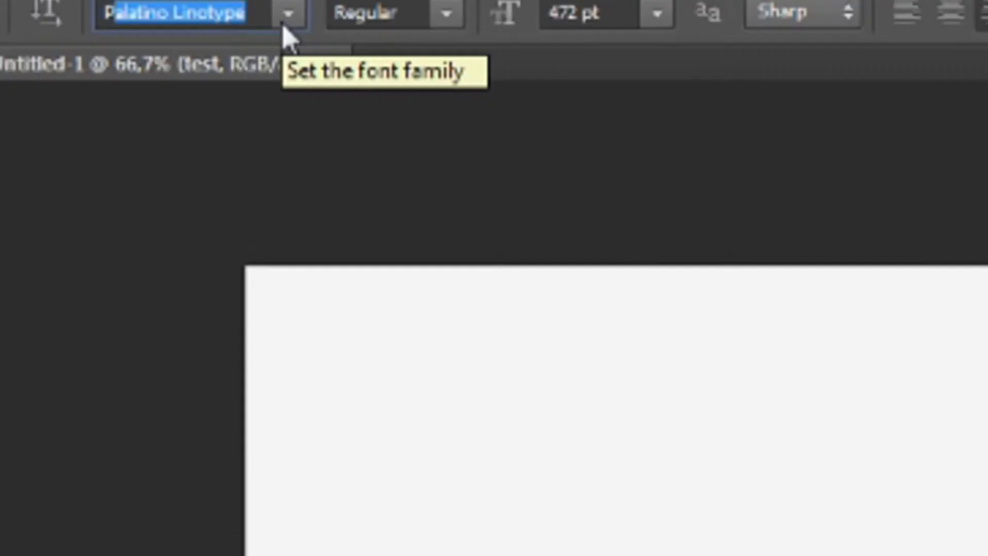
click(109, 27)
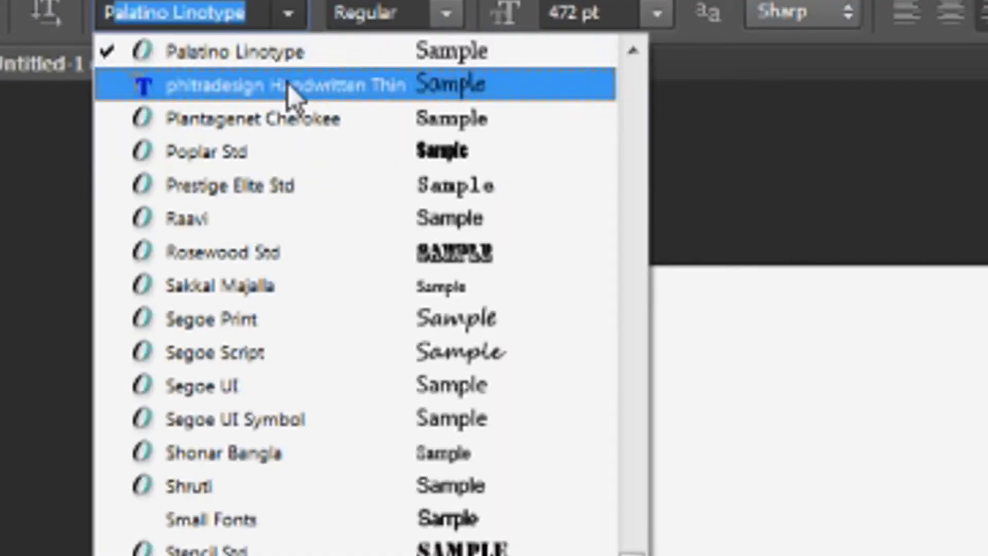
click(315, 98)
Step: Replace the word 'test' with 'Alex'
click(406, 232)
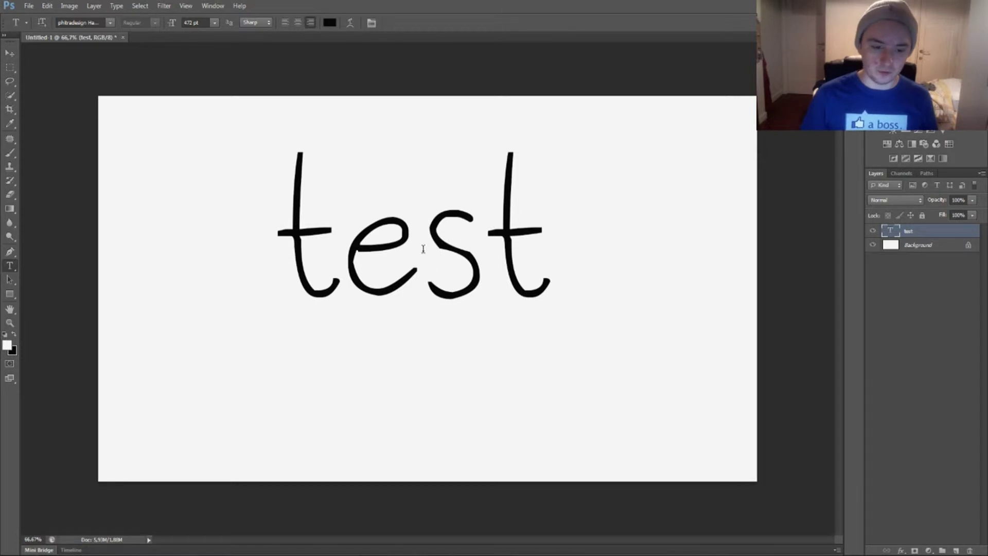
double_click(457, 249)
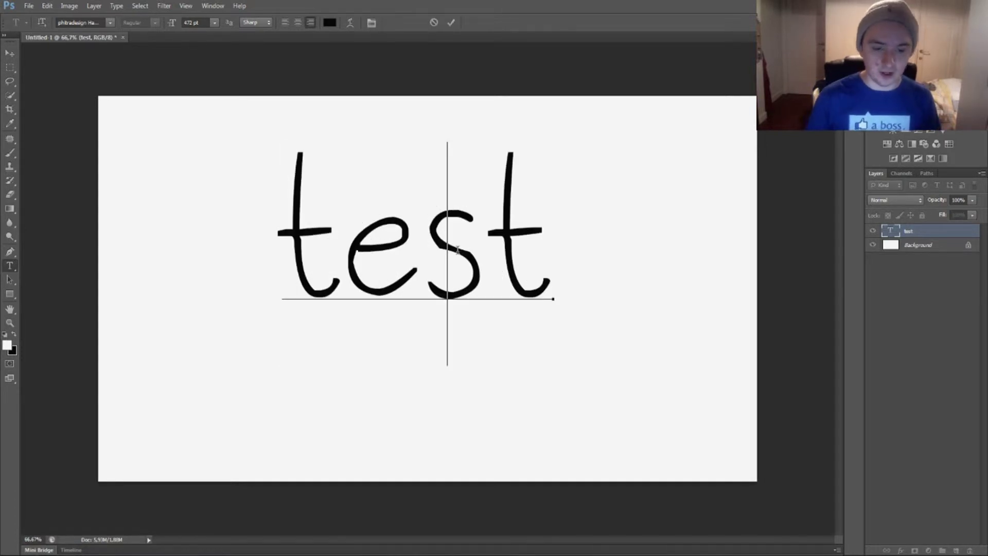
text(Alex)
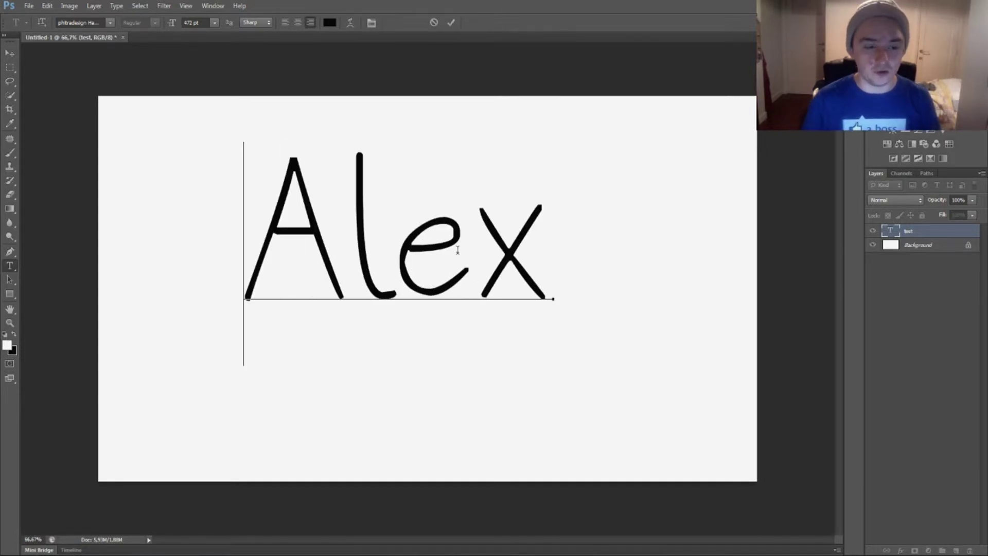